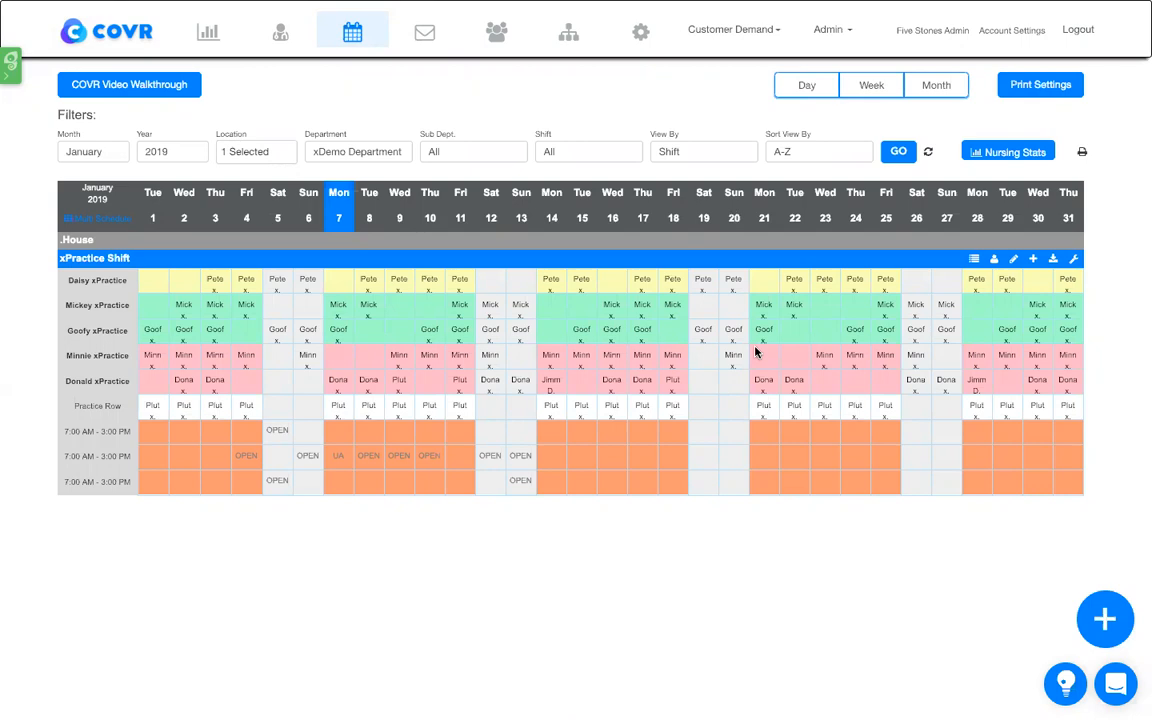
- Open the January 11 shift in the Practice Row and review its employee absence and star rating options
click(460, 410)
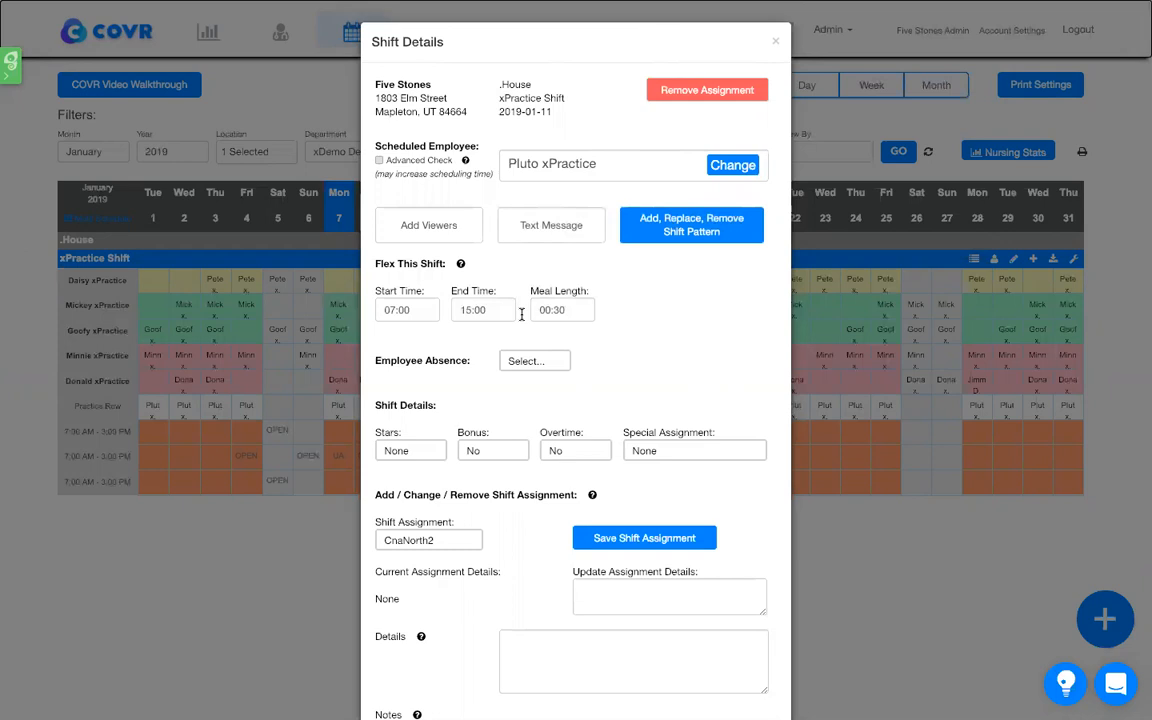
click(545, 368)
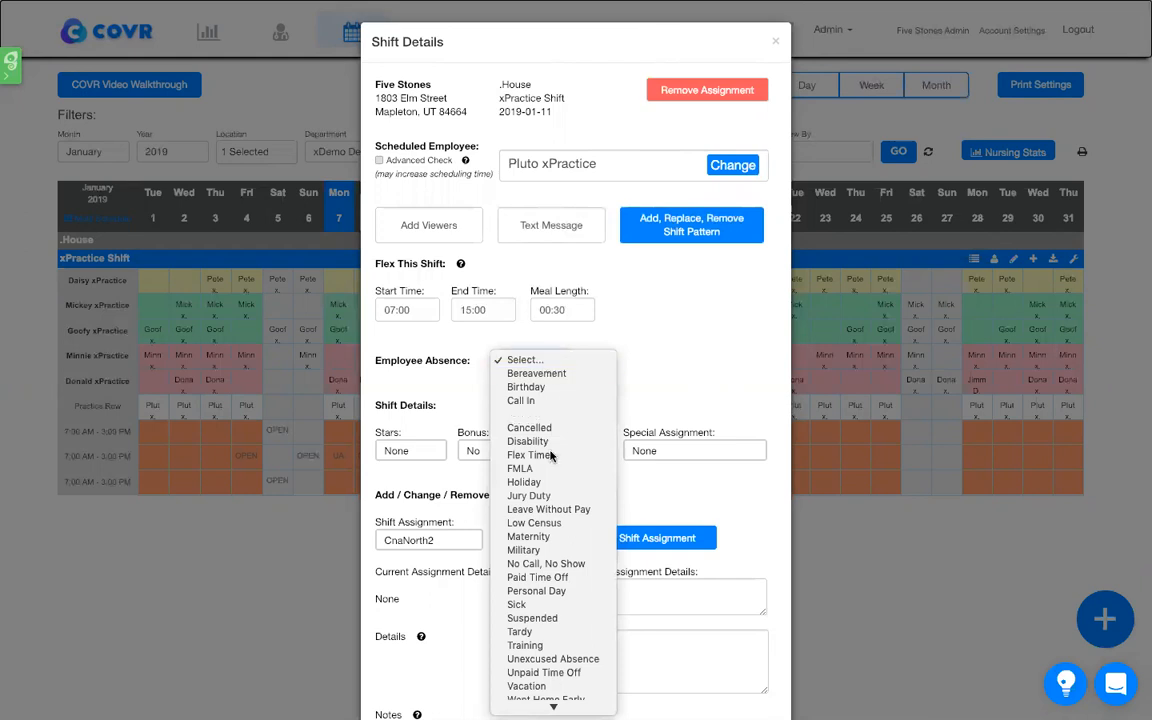
scroll(545, 453, down, 2)
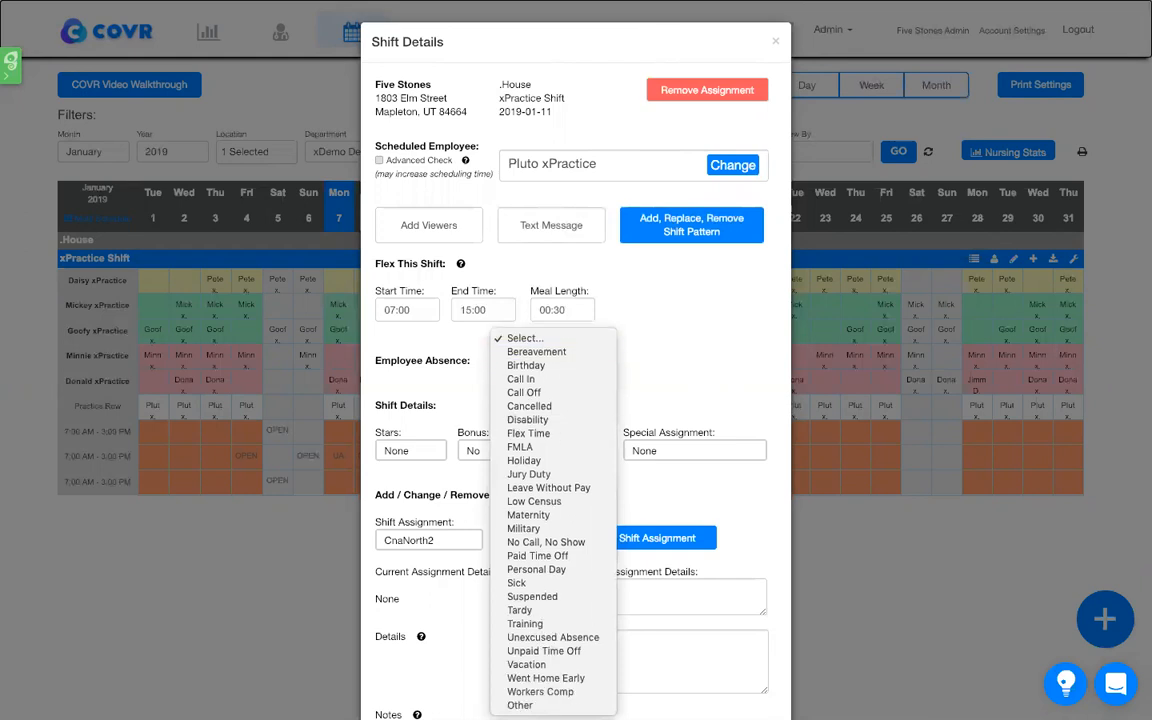
click(548, 340)
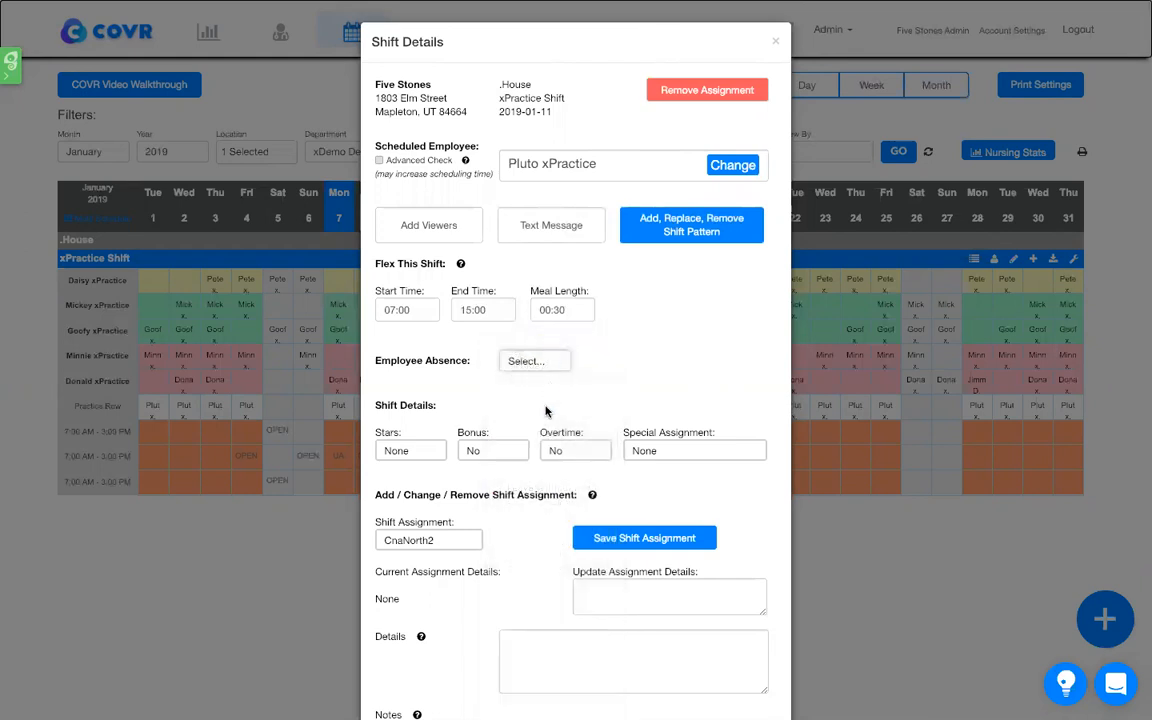
scroll(412, 432, down, 2)
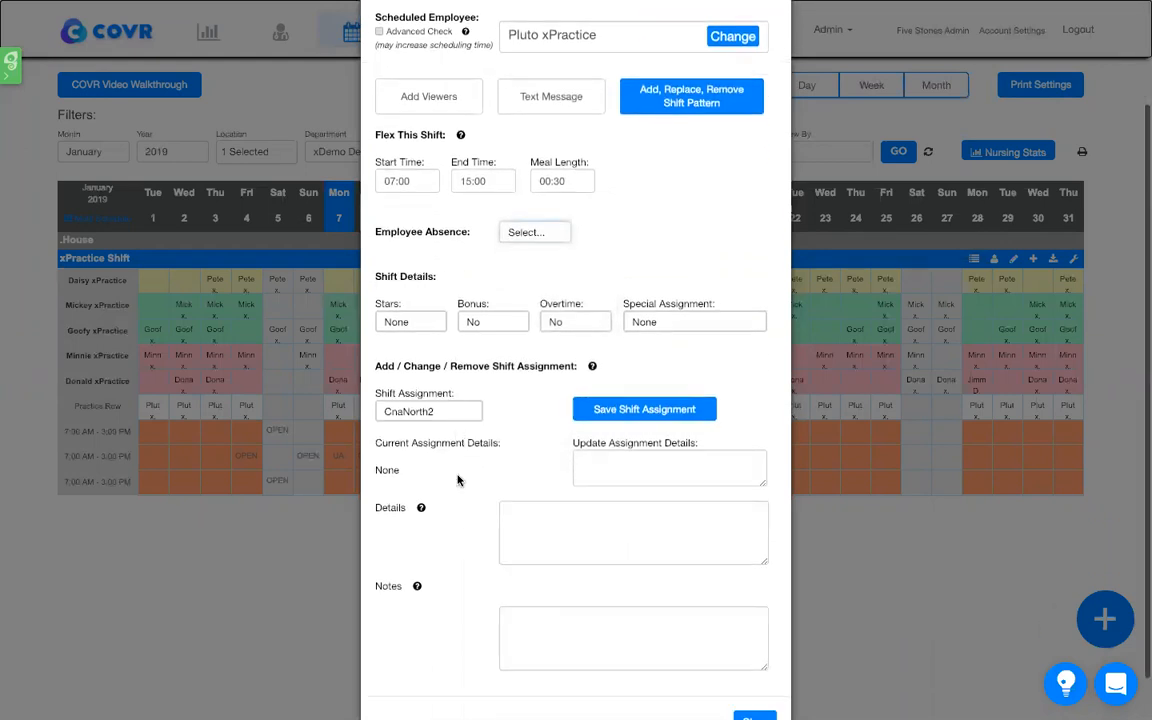
click(424, 325)
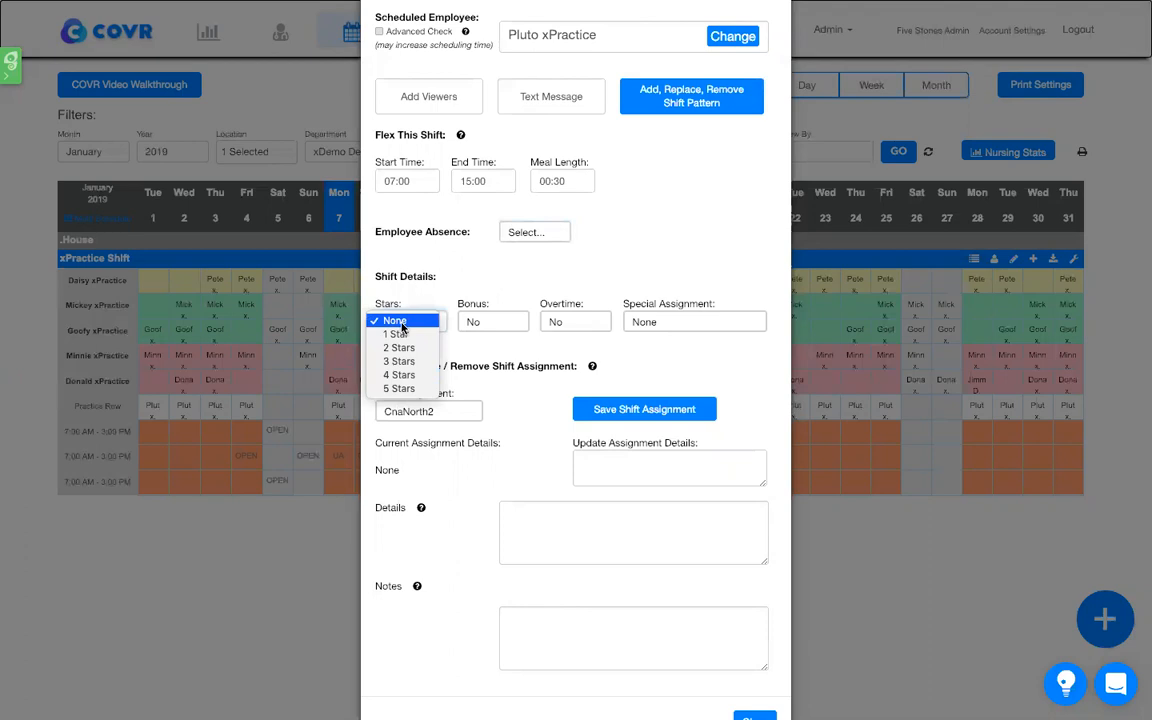
click(402, 324)
- Try the January 11 shift's Bonus setting as Yes and return it to No
click(494, 327)
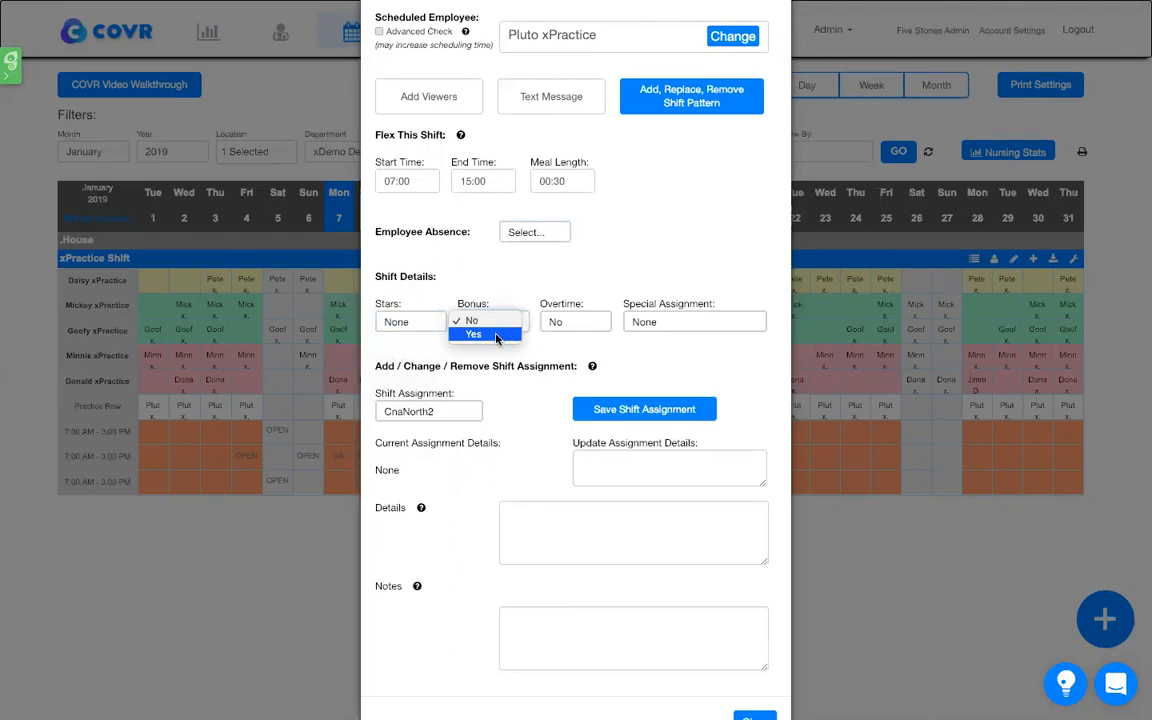
click(496, 335)
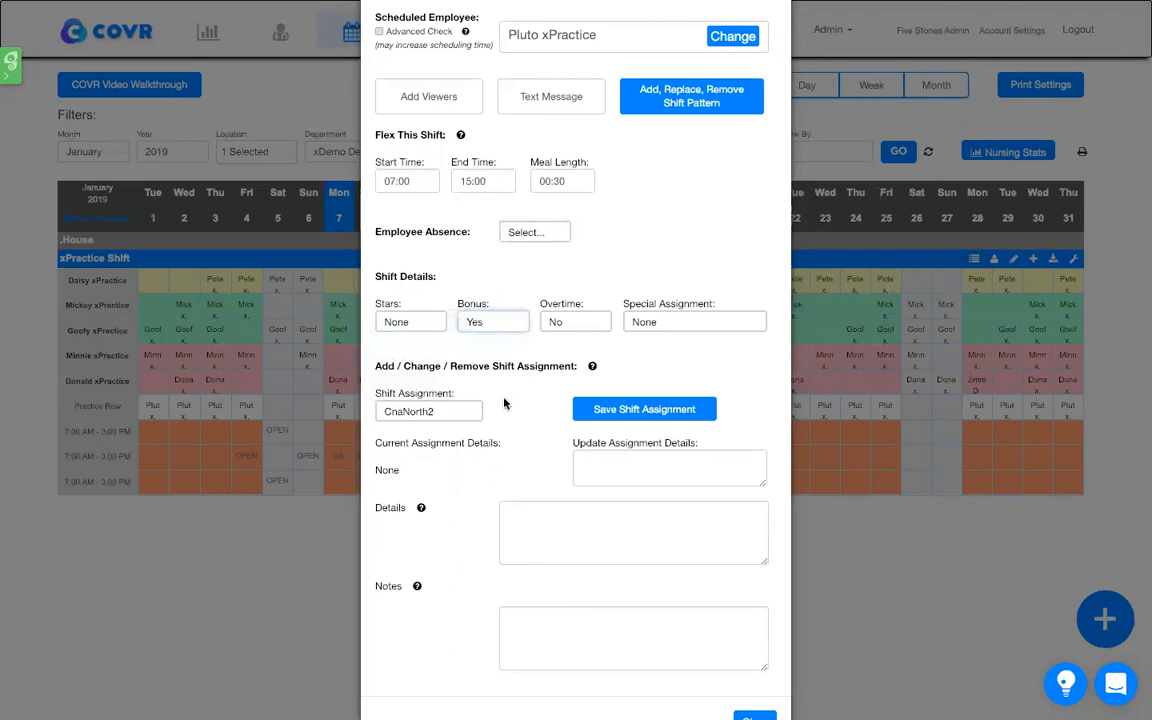
click(489, 322)
click(492, 308)
- Try Overtime as Yes, return it to No, and view the special assignment options while keeping None
click(571, 325)
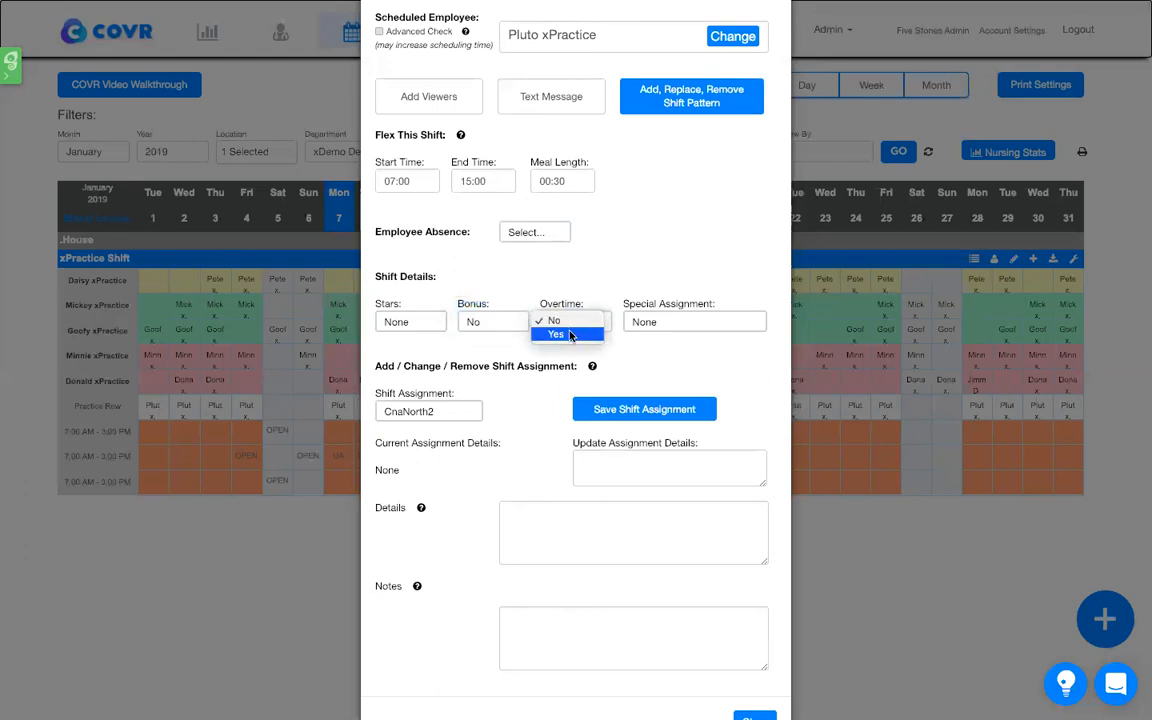
click(570, 335)
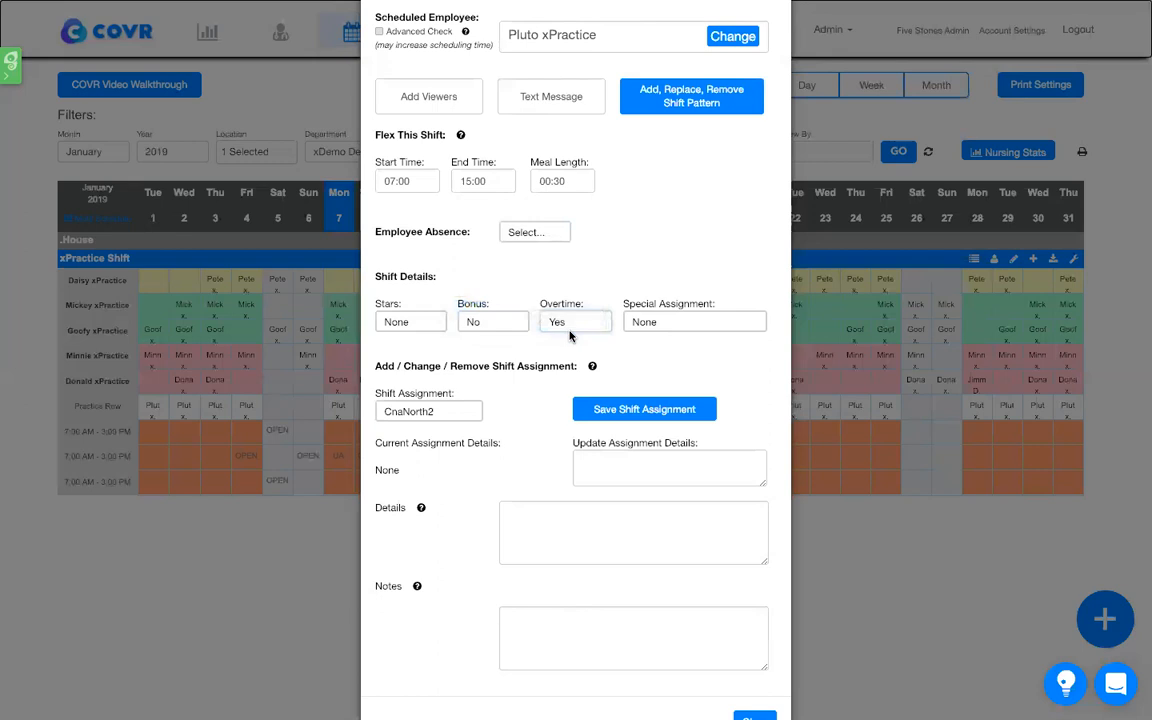
click(576, 322)
click(571, 316)
click(648, 322)
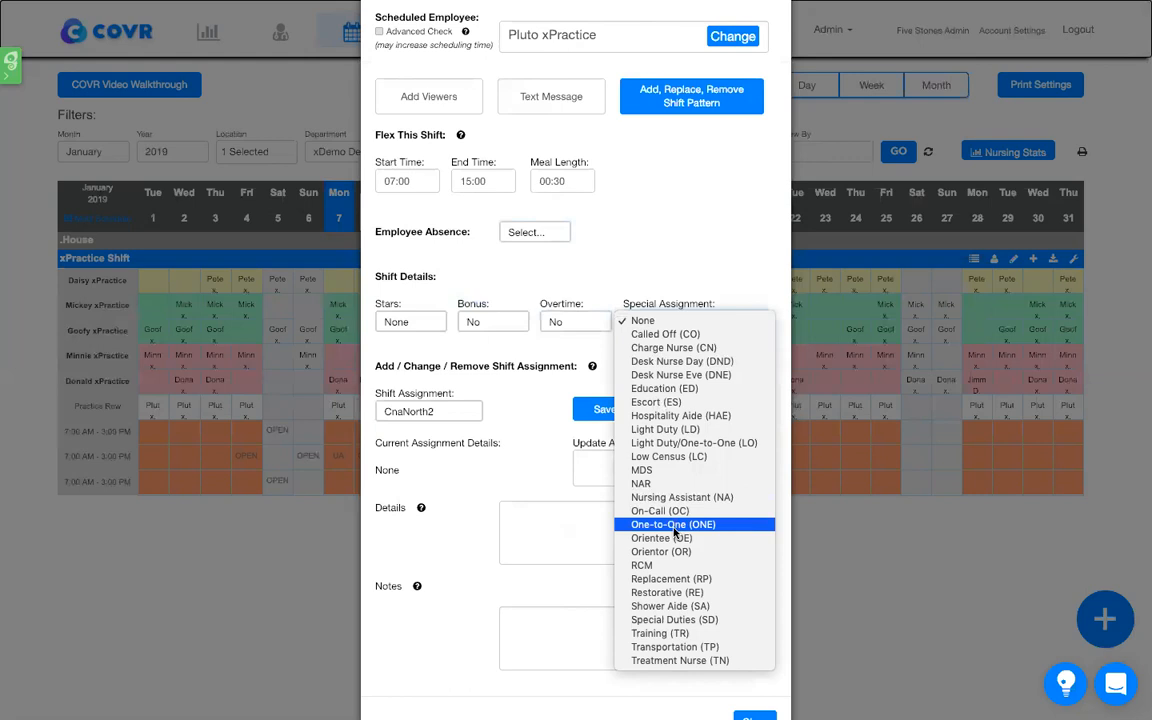
click(670, 321)
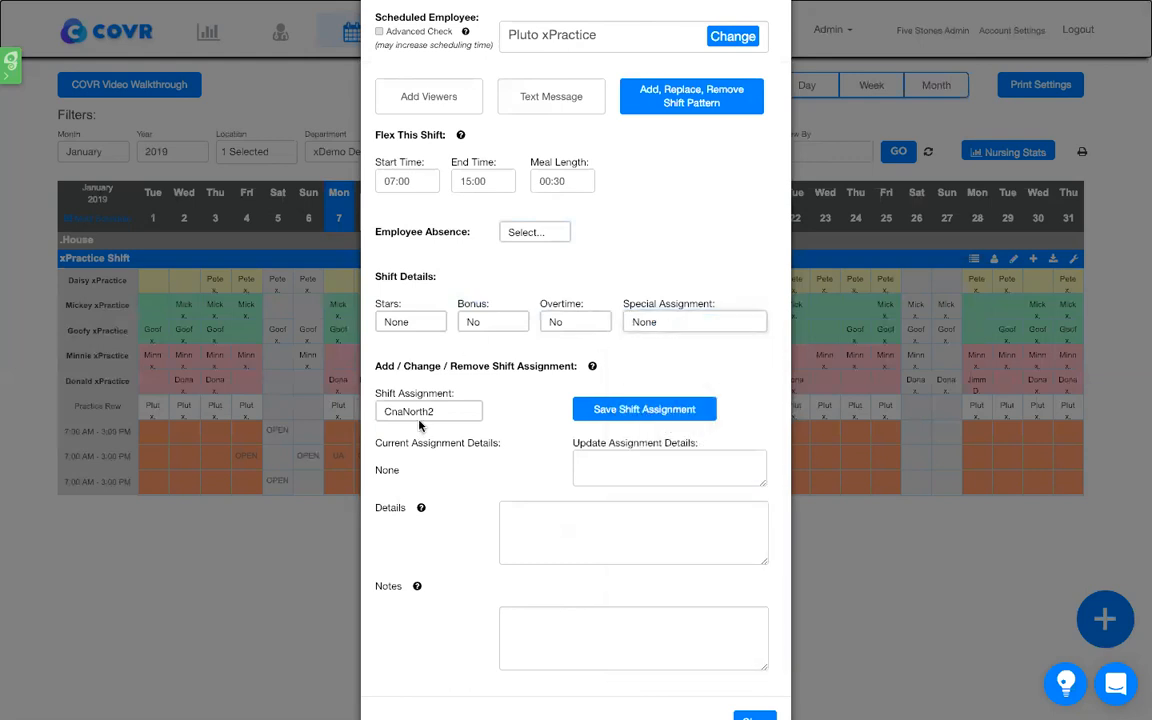
- Choose CnaEast1 as the shift assignment with assignment details "Rooms 1-10", and close the shift details without saving the assignment
click(444, 413)
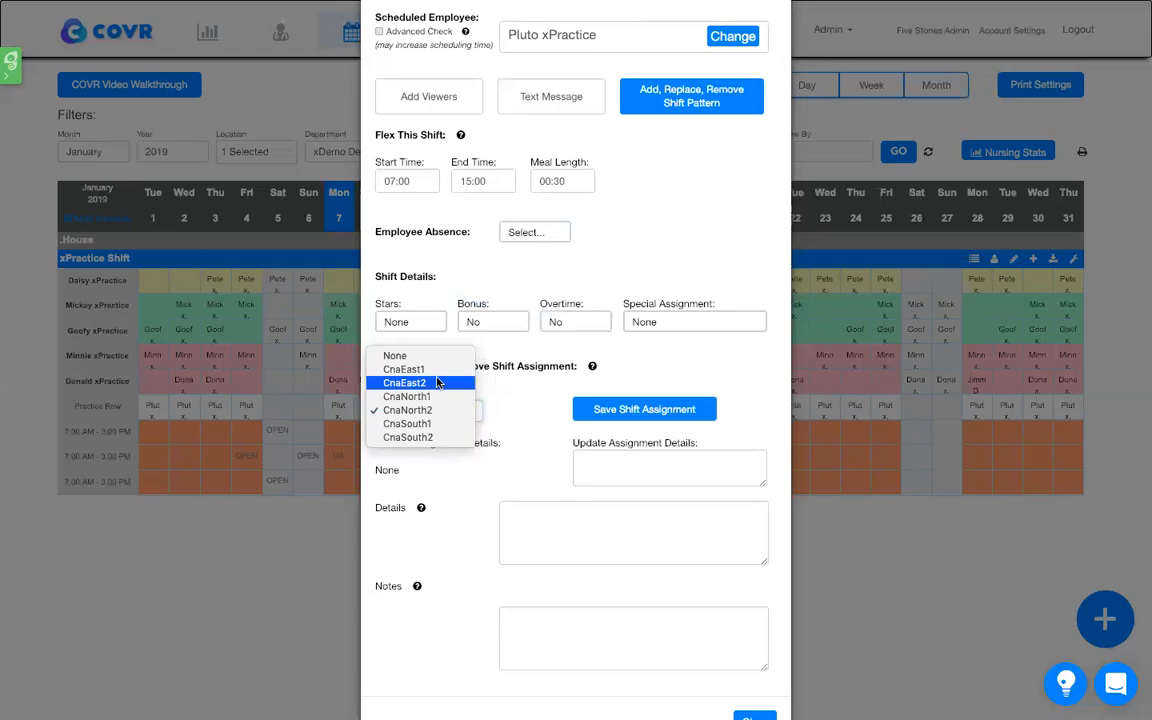
click(436, 372)
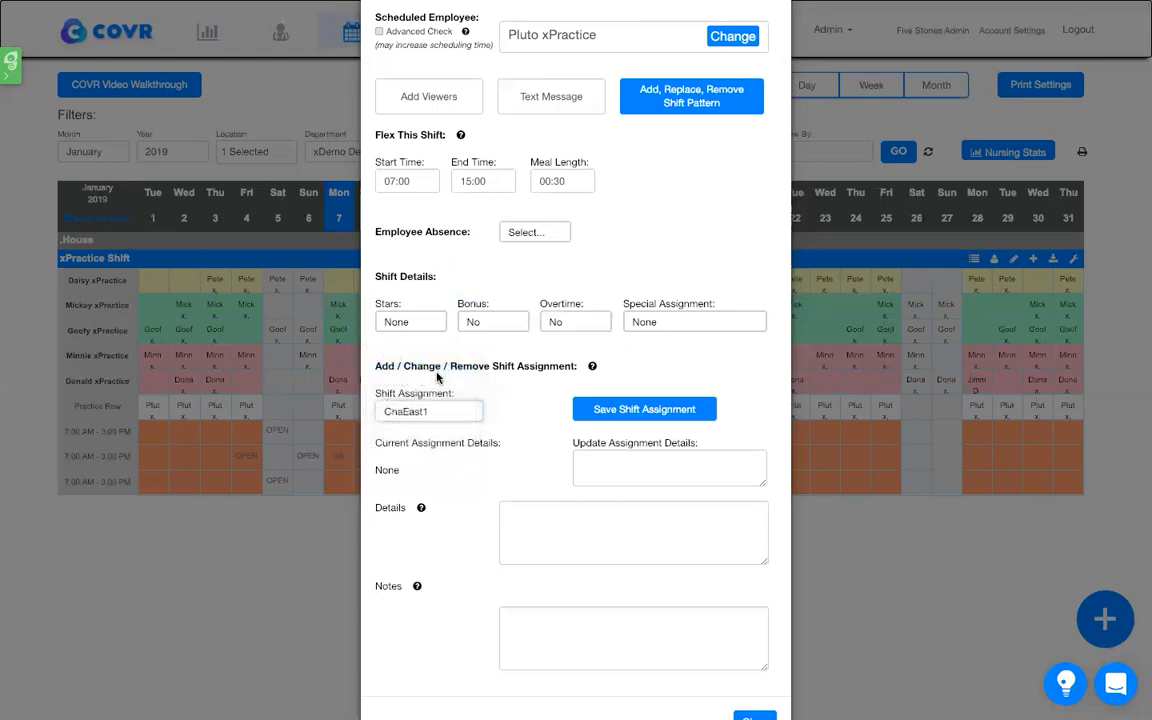
scroll(520, 500, down, 1)
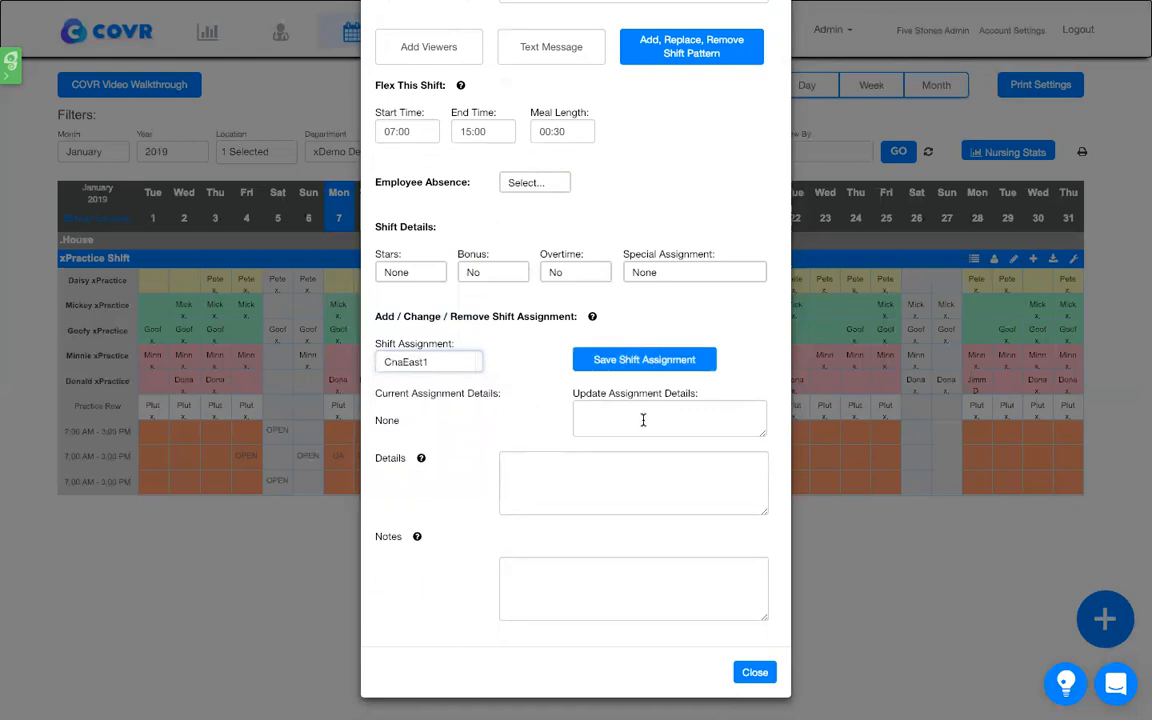
click(612, 416)
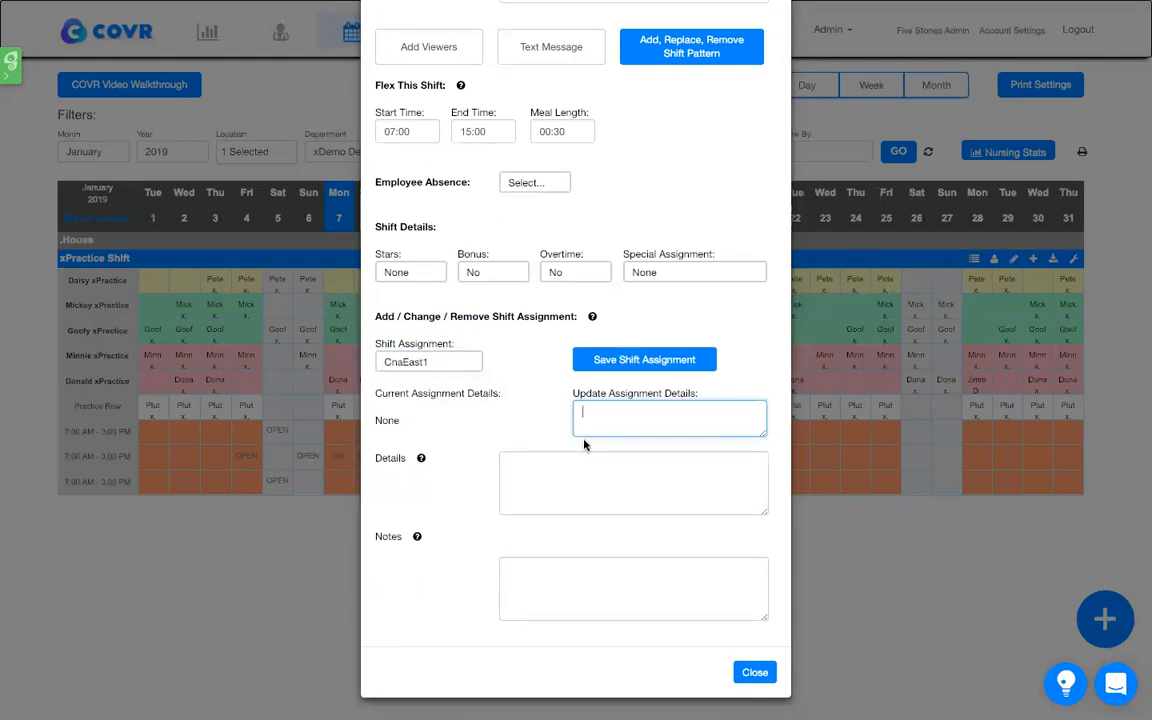
text(Rooms 1-10)
click(765, 677)
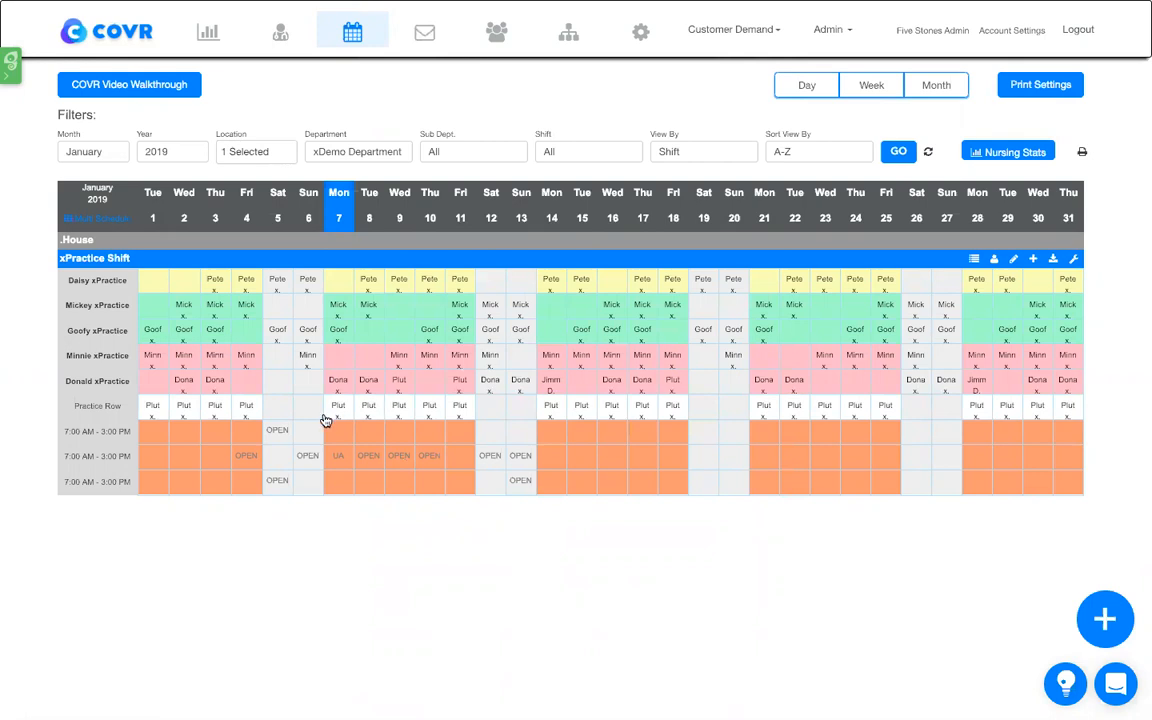
- Turn on multi-shift scheduling and select the Practice Row shifts on January 11 and January 14 to 18
click(110, 222)
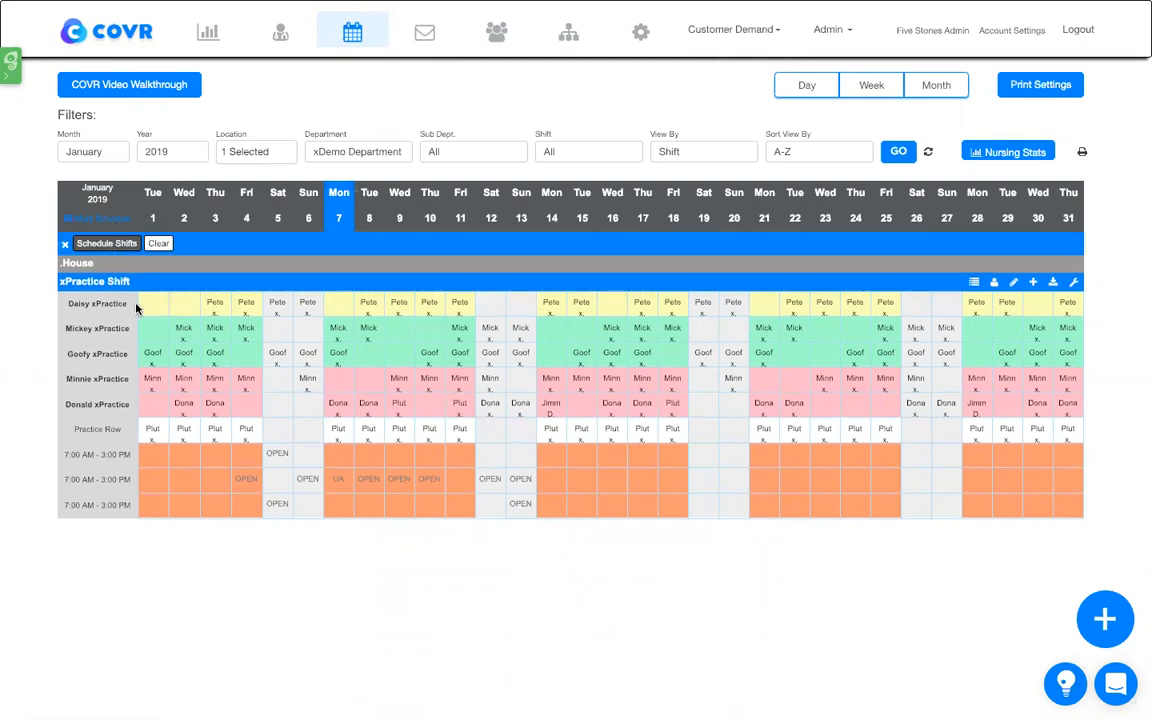
click(463, 432)
click(581, 432)
click(673, 435)
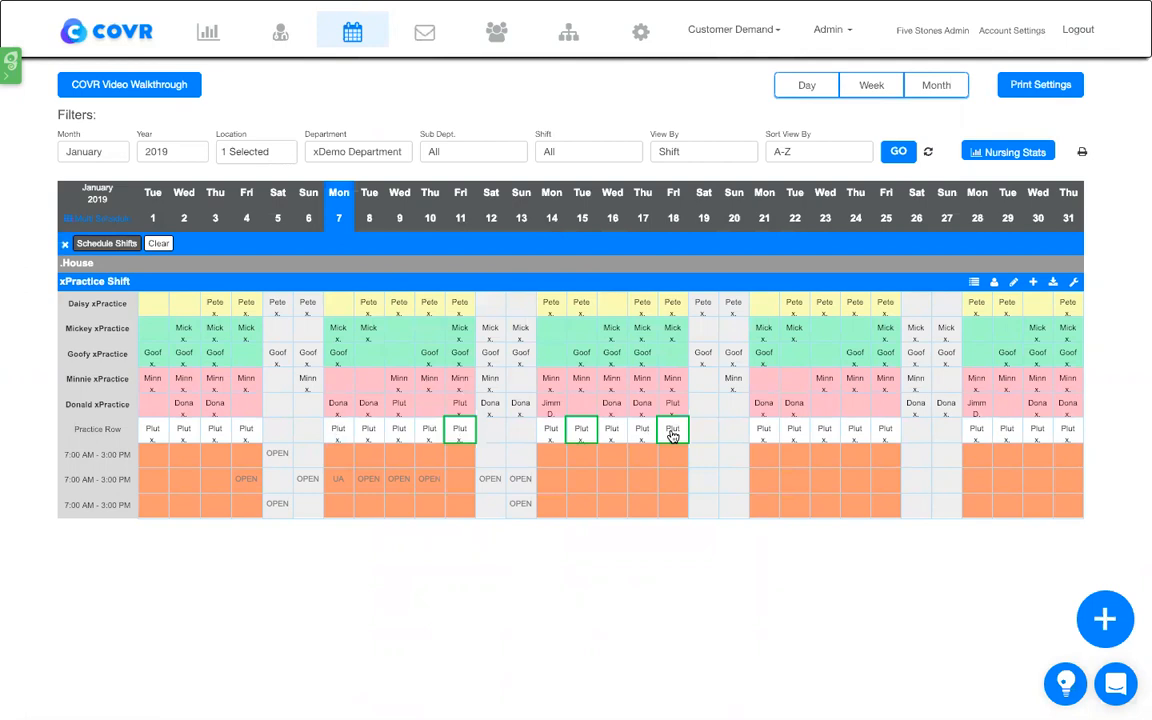
click(552, 433)
click(612, 434)
click(643, 434)
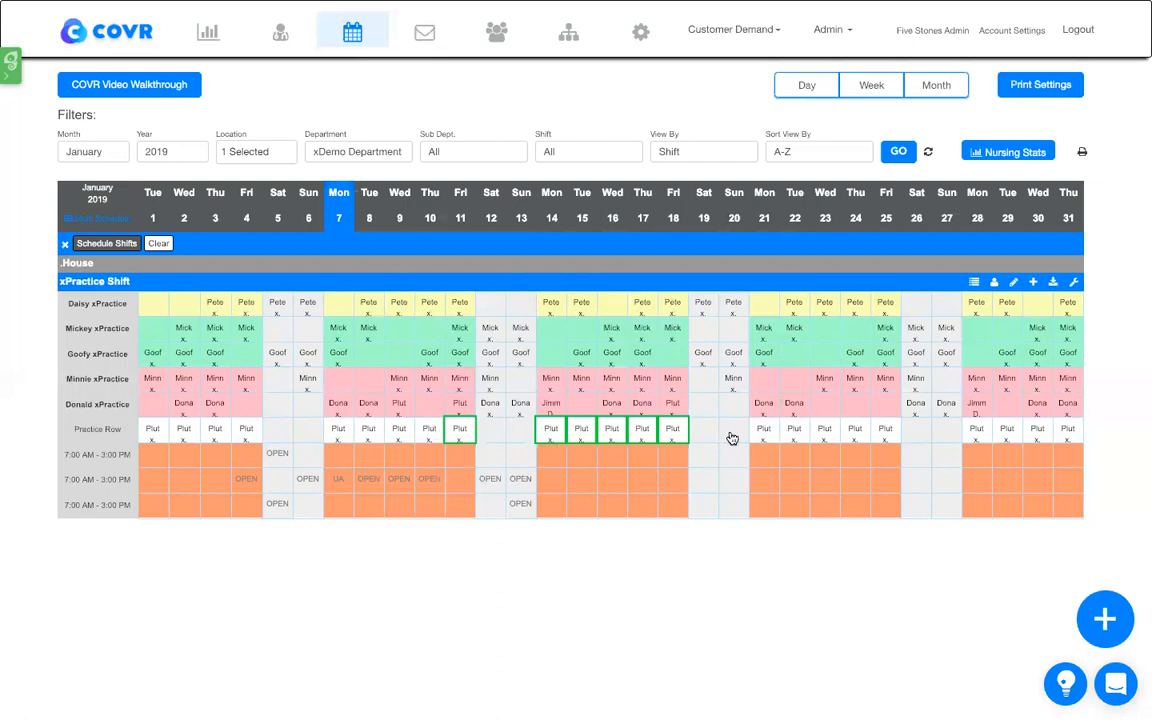
- Open the multiple date assignment for the selected shifts, set the employee absence to Vacation, and save it
click(108, 243)
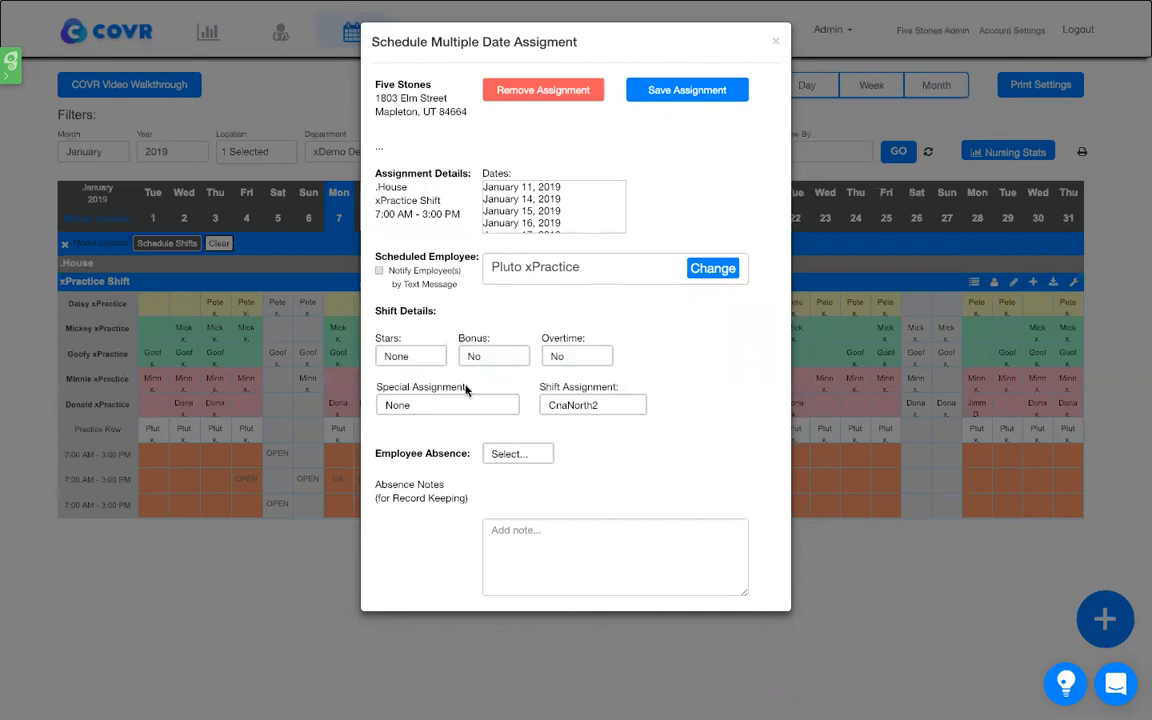
click(425, 410)
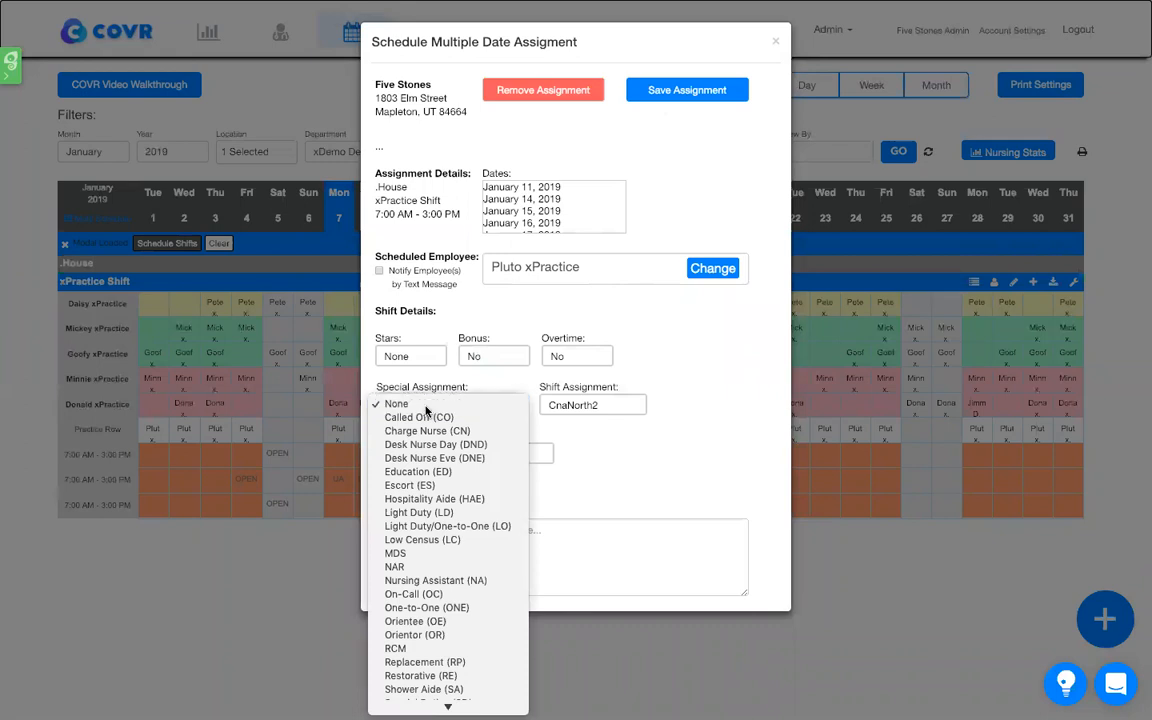
click(557, 376)
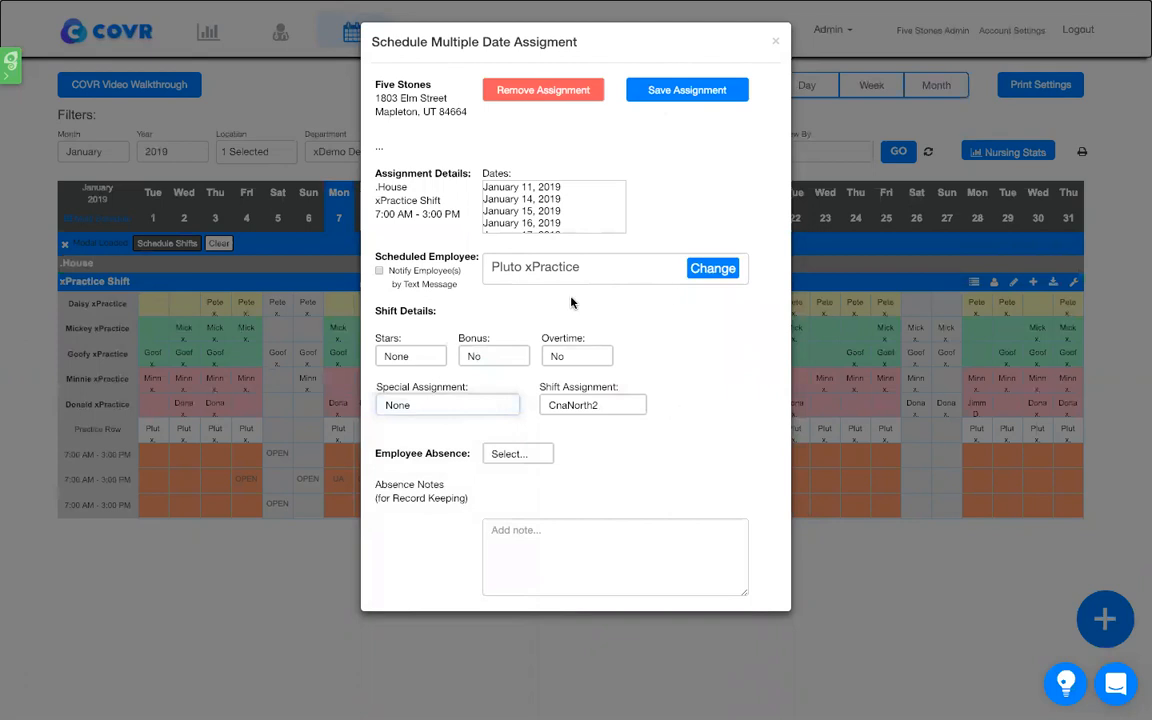
click(519, 454)
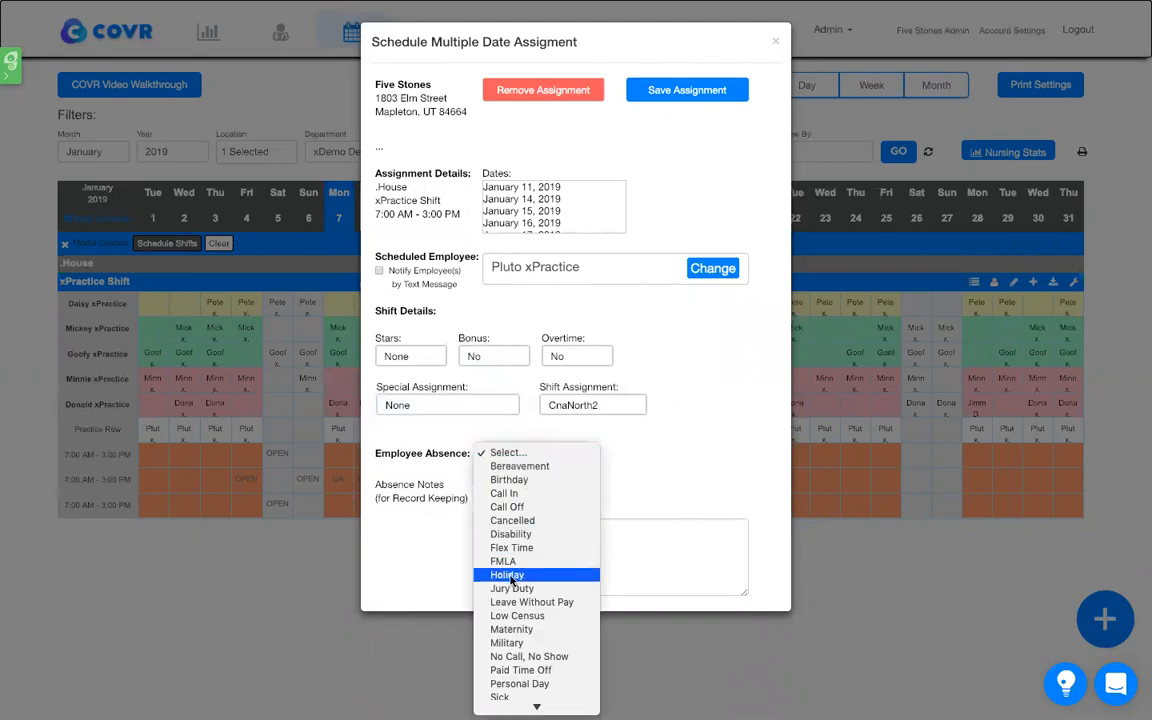
scroll(512, 579, down, 3)
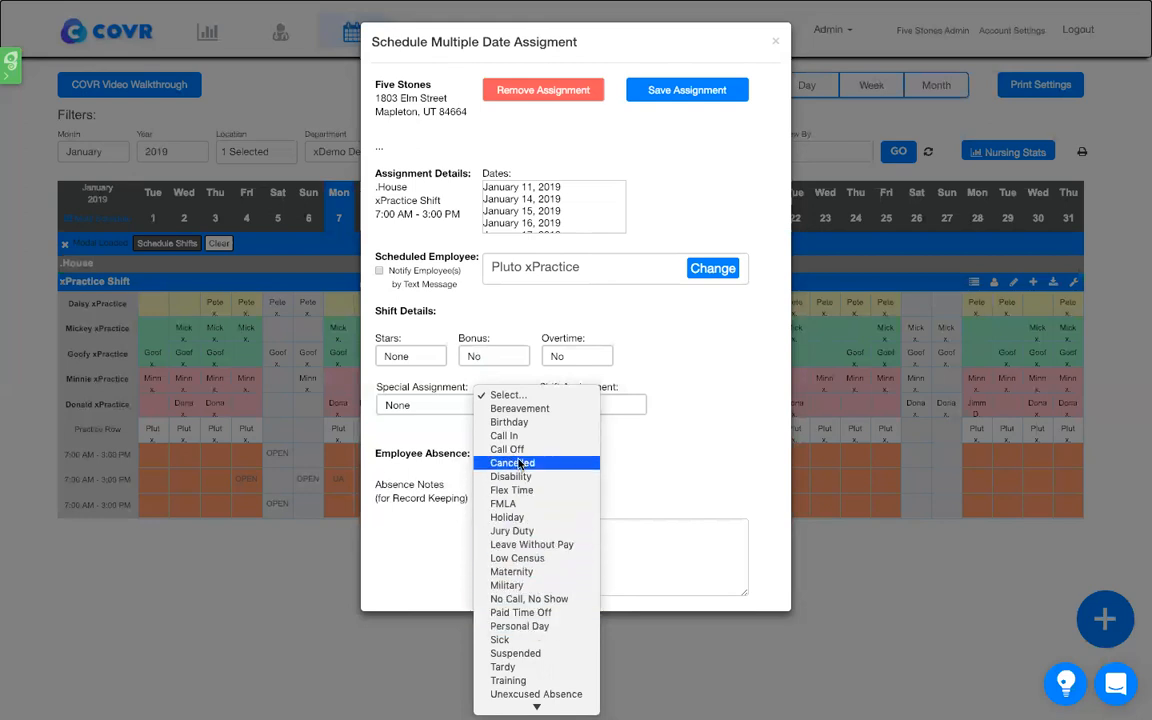
scroll(521, 460, down, 3)
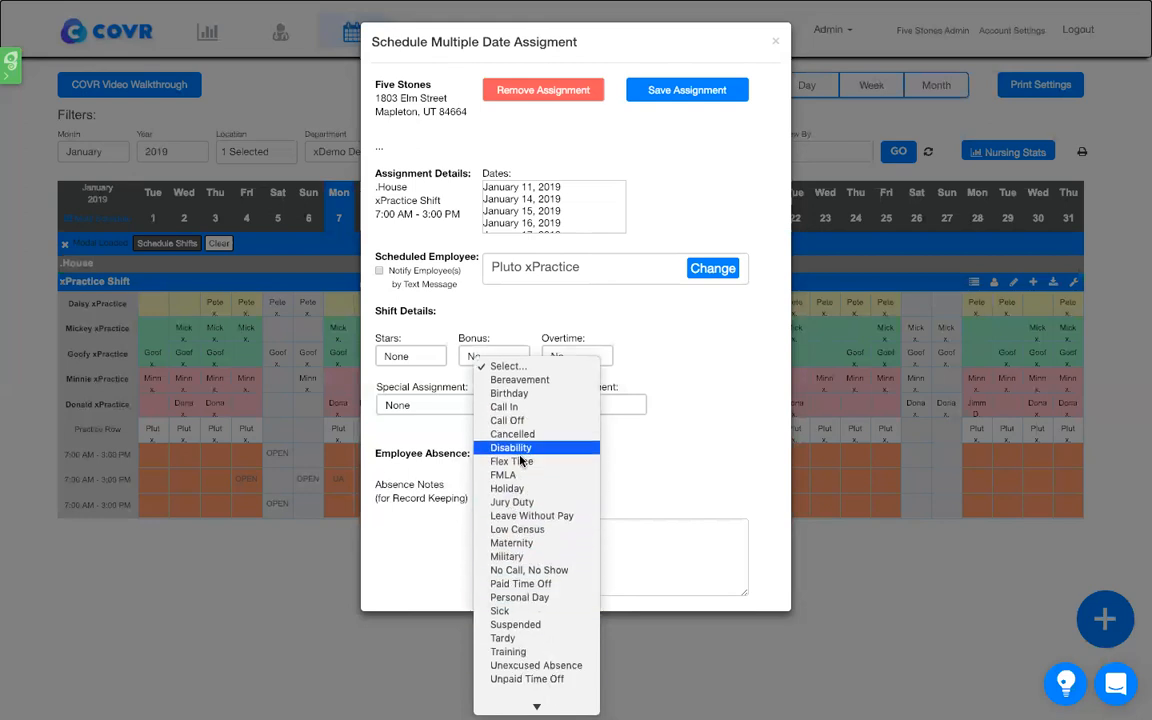
click(516, 665)
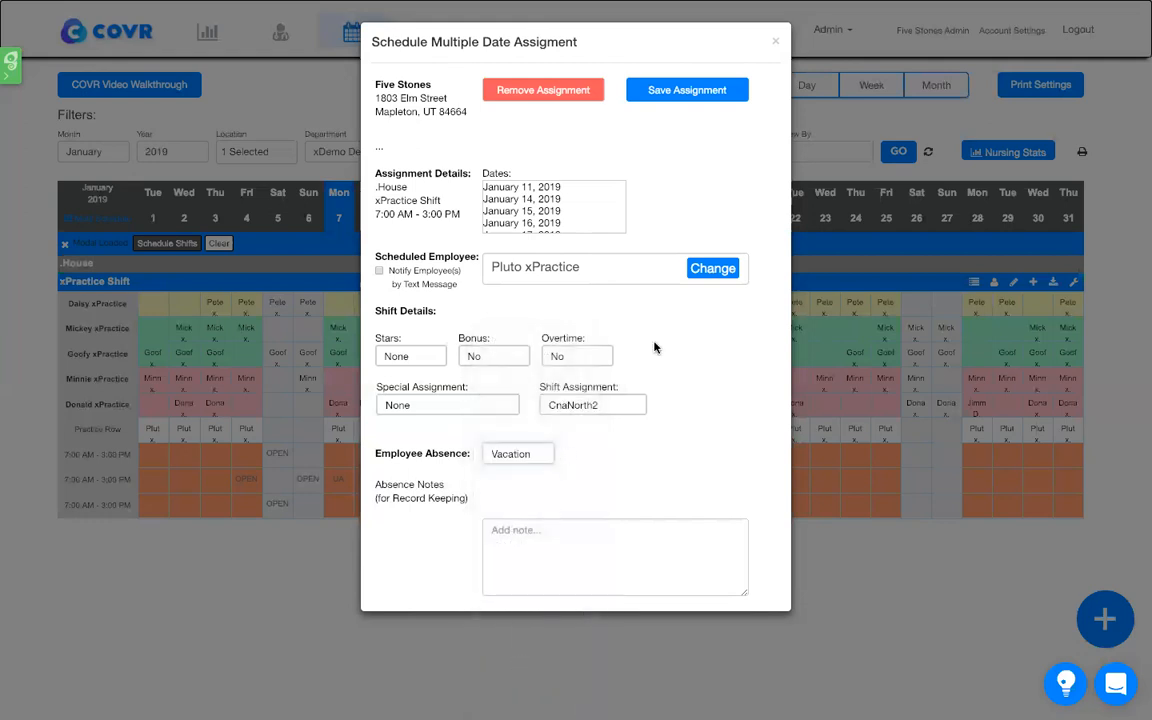
click(679, 101)
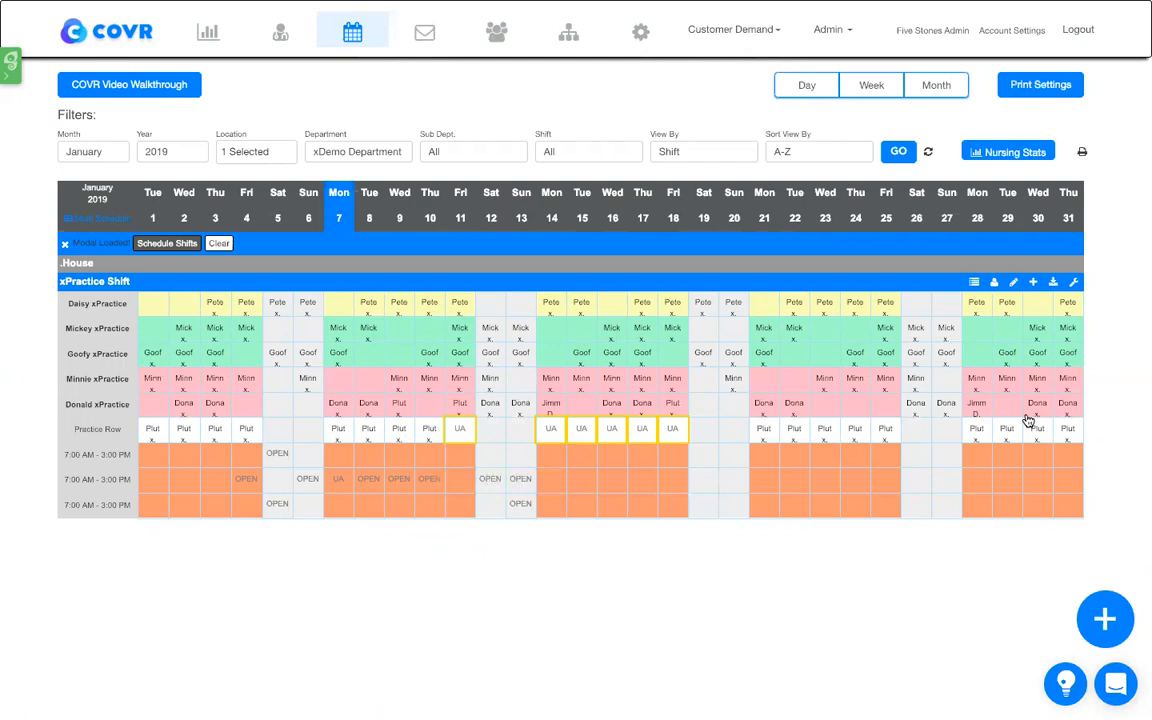
- Open the multiple date assignment for the open shifts on January 8 to 10, view the assignable employees, and close it
click(372, 486)
click(424, 488)
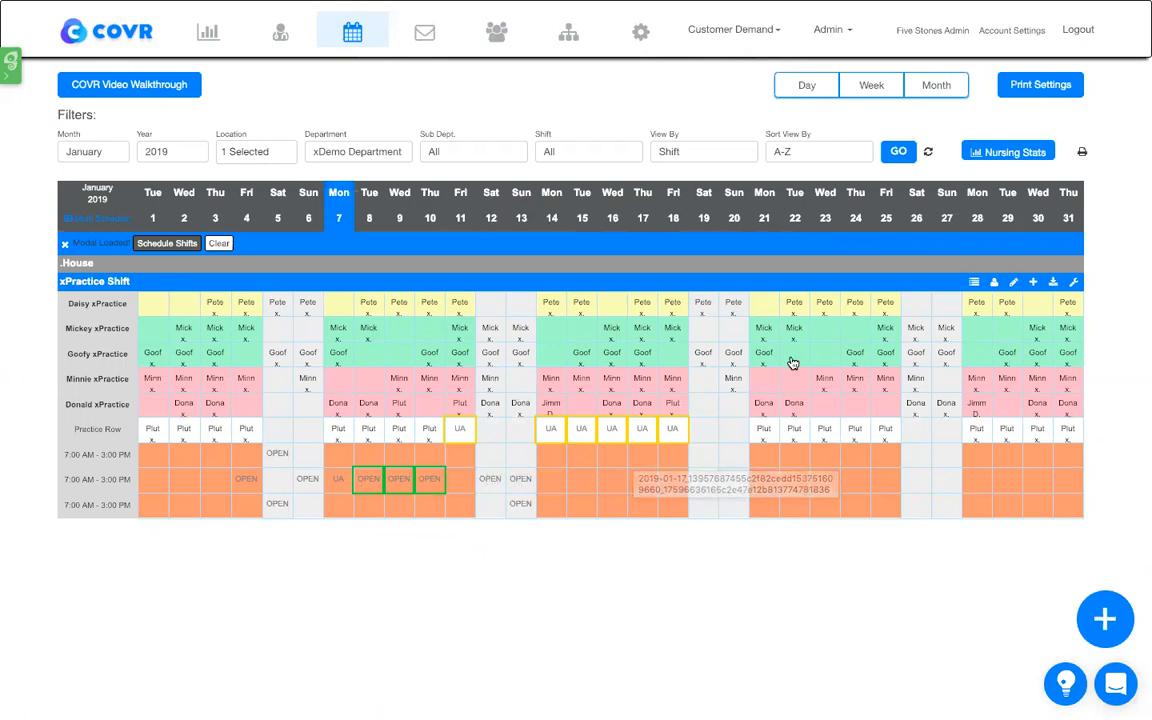
click(175, 244)
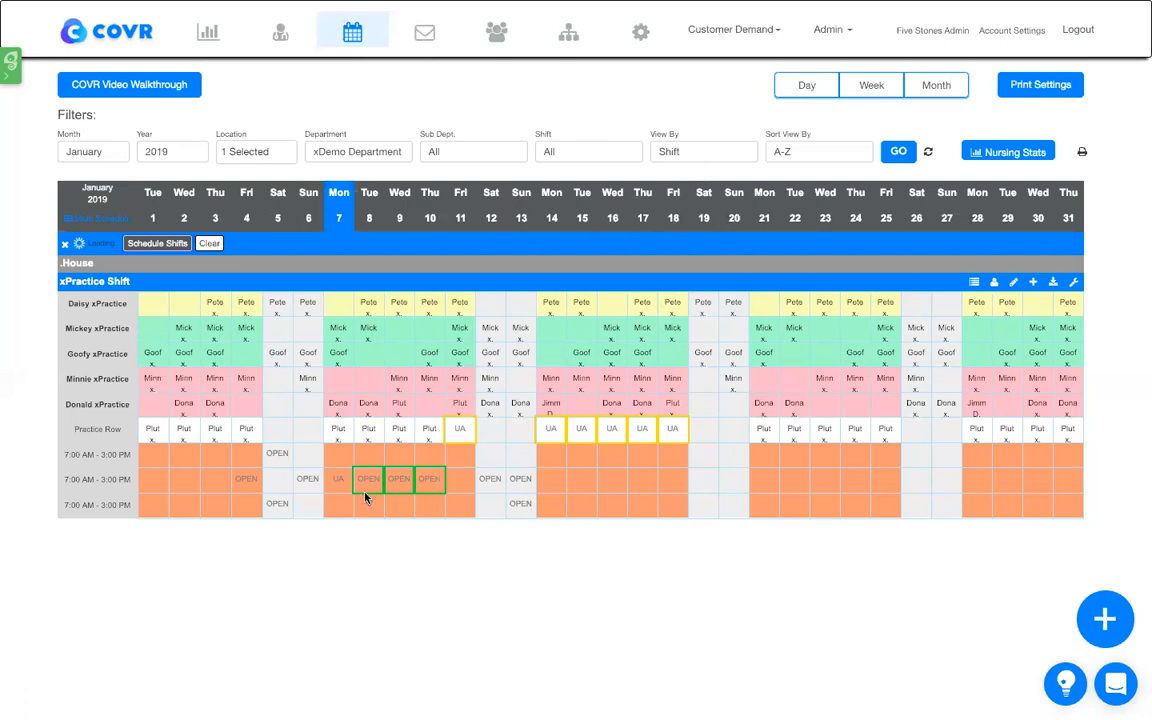
click(440, 495)
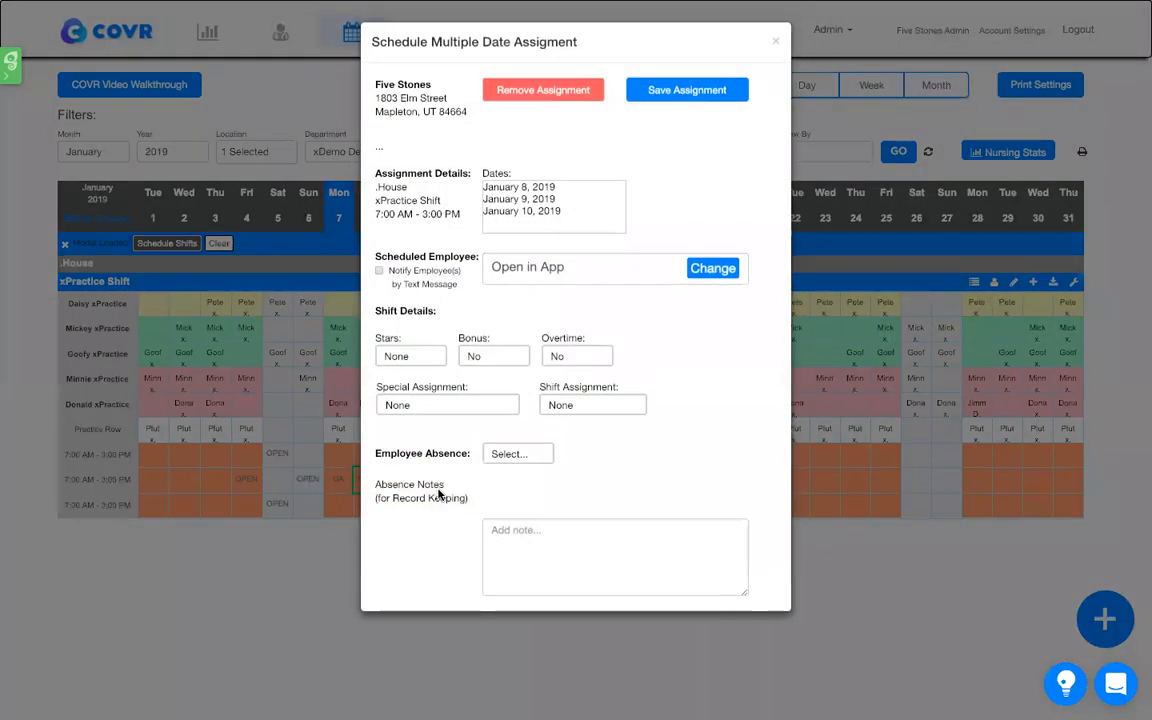
click(710, 268)
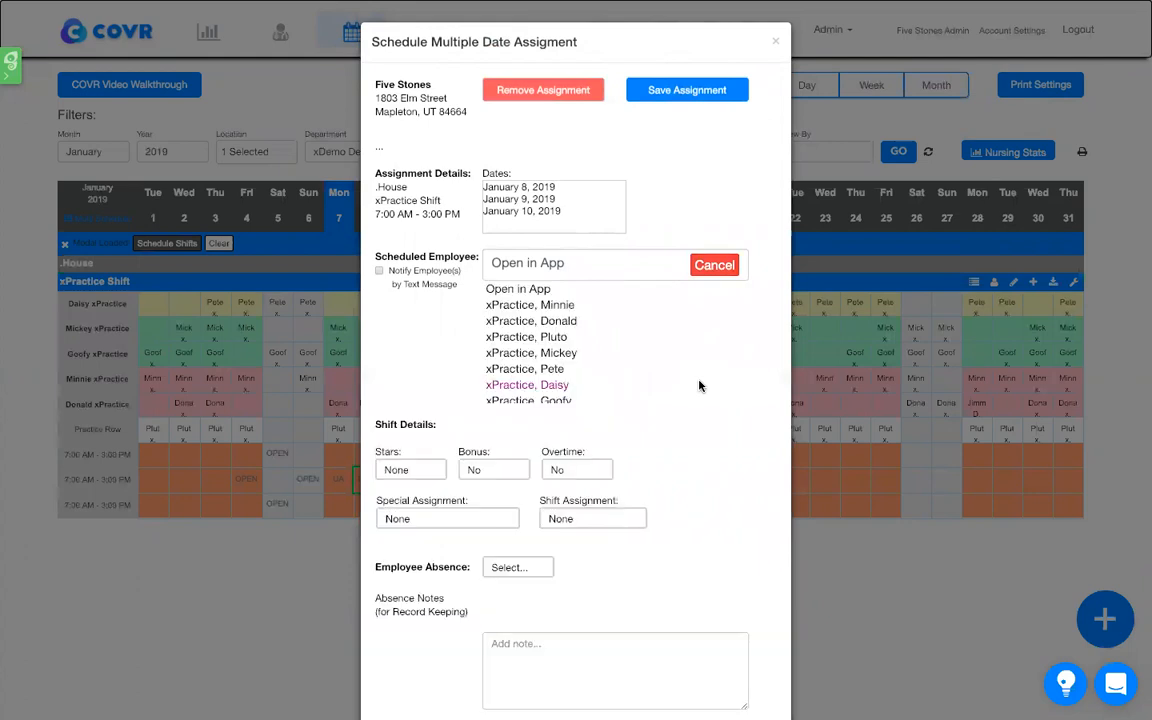
click(775, 45)
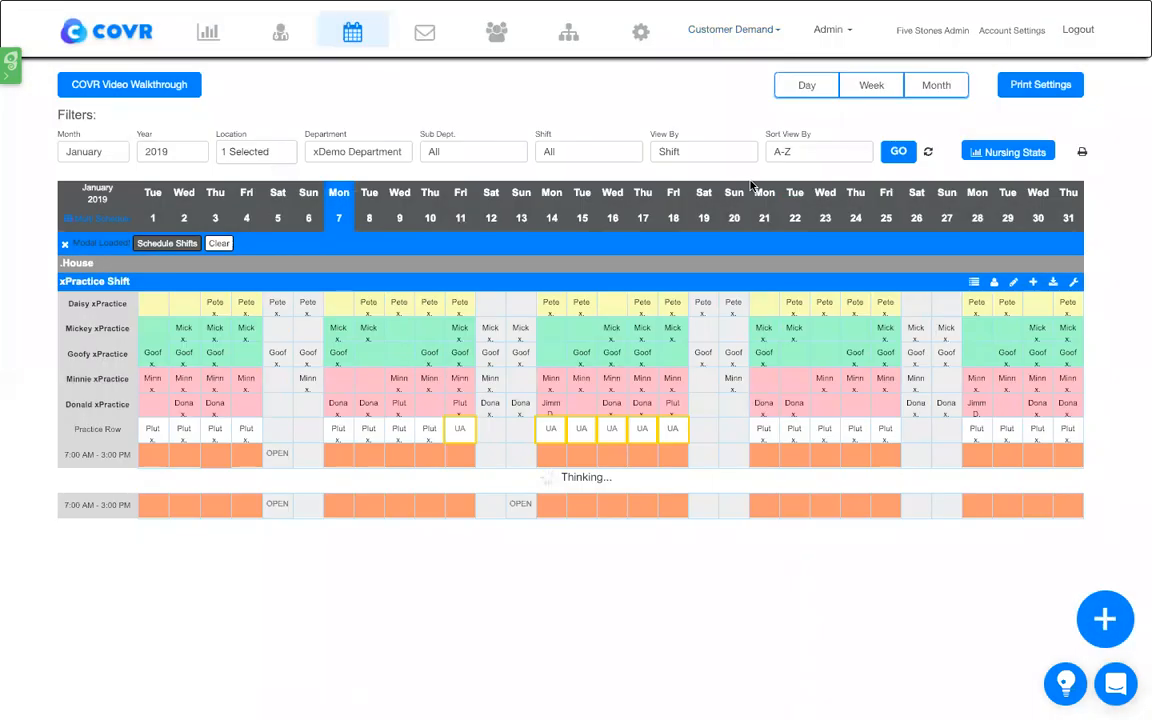